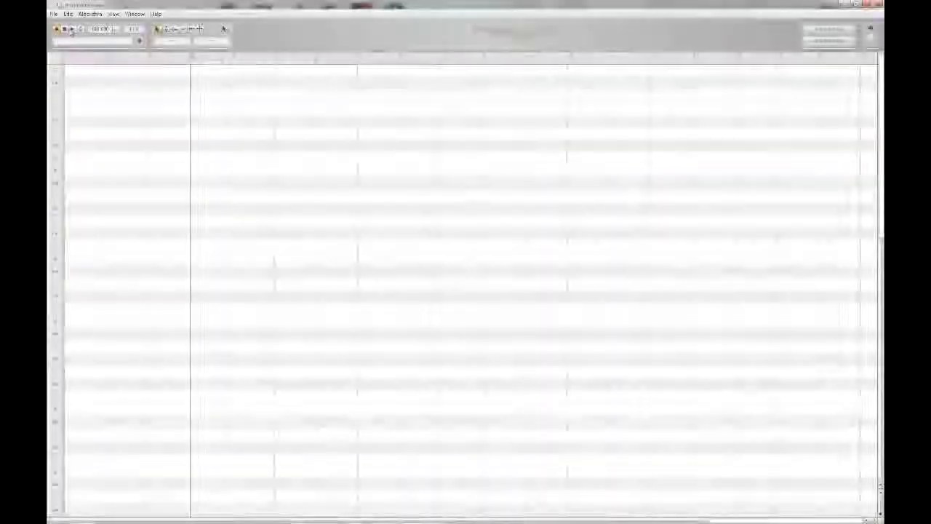
Record new audio into the empty document and stop the recording
left_click(73, 30)
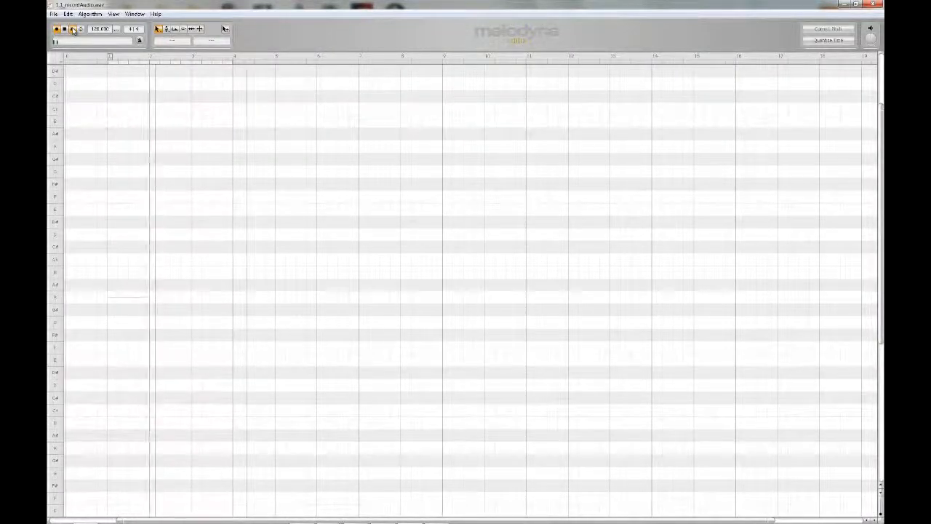
left_click(65, 30)
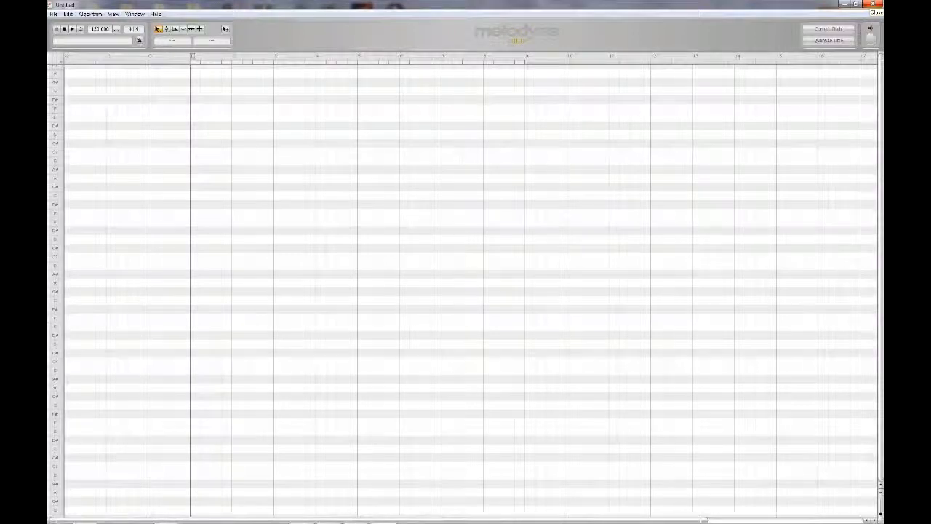
Open acGtr.wav and start saving it as a new file
left_click(873, 5)
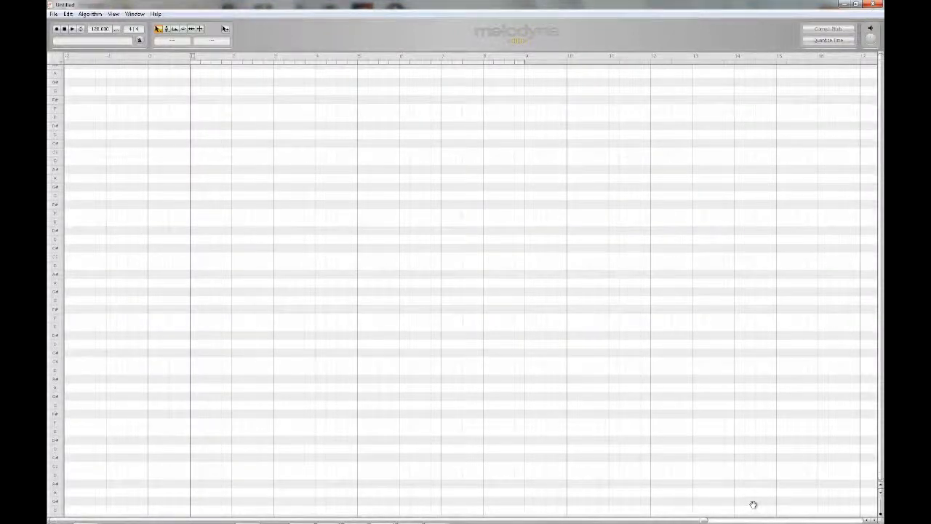
double_click(116, 110)
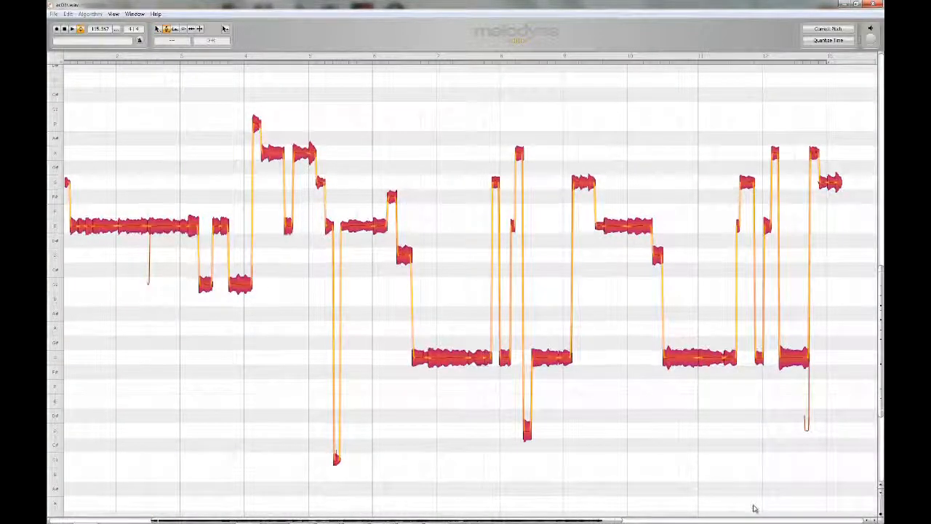
key("alt+f")
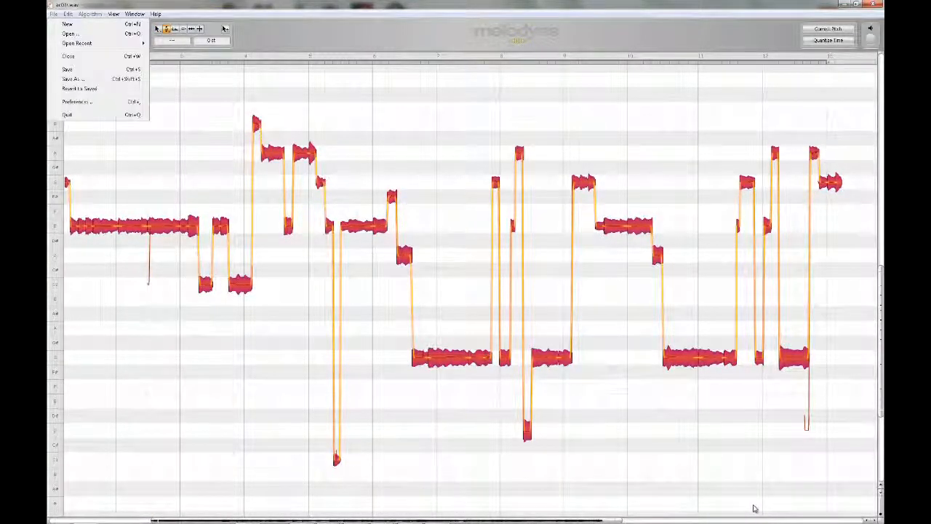
key("a")
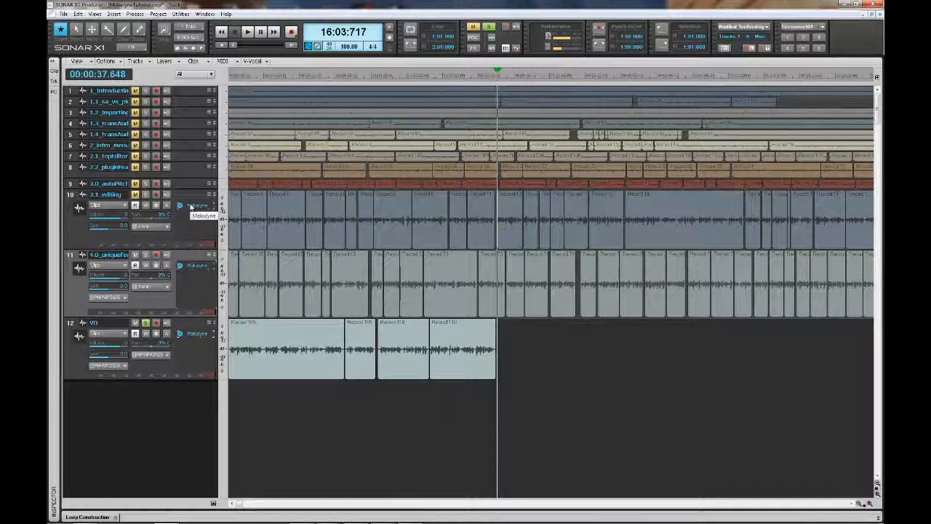
Switch to SONAR, open the Melodyne plug-in windows of the 3.1_editing and 4.0_uniqueFeatures tracks, and arrange them over the track view
double_click(192, 210)
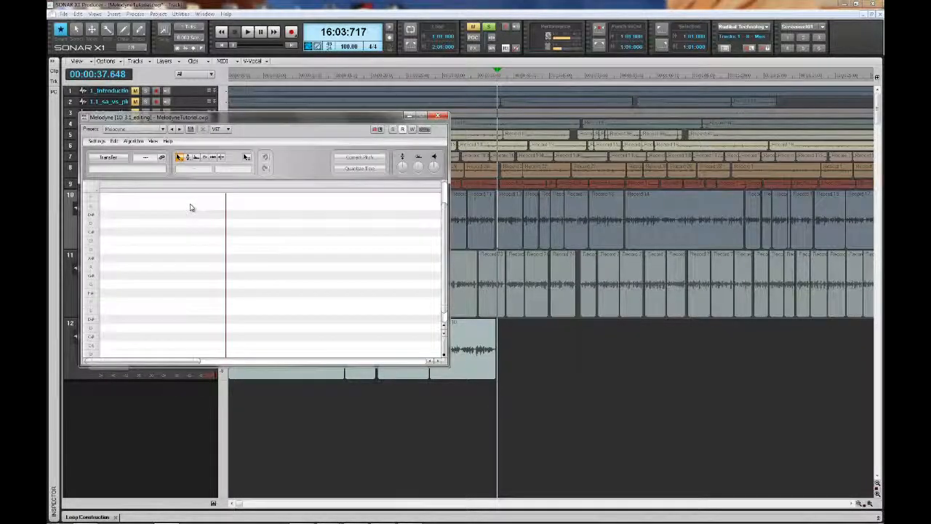
left_click_drag(247, 118, 652, 41)
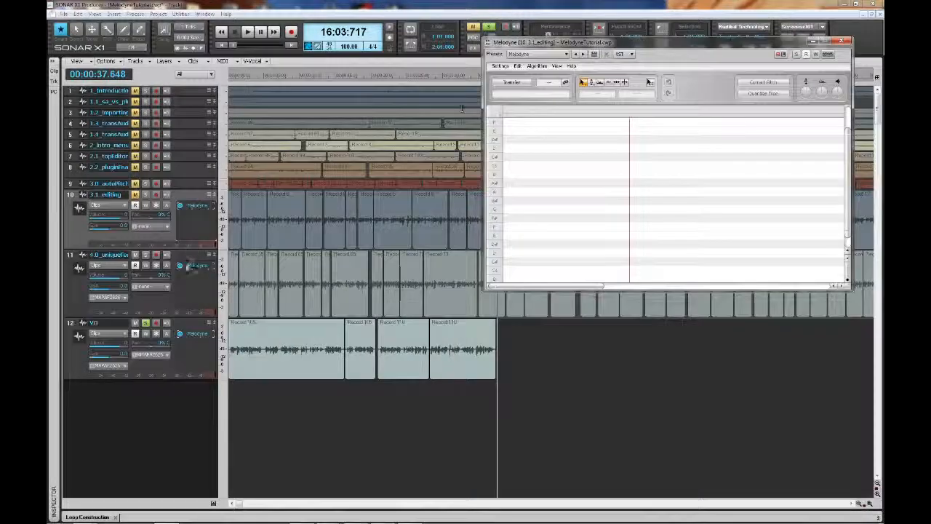
double_click(194, 269)
left_click_drag(317, 121, 632, 235)
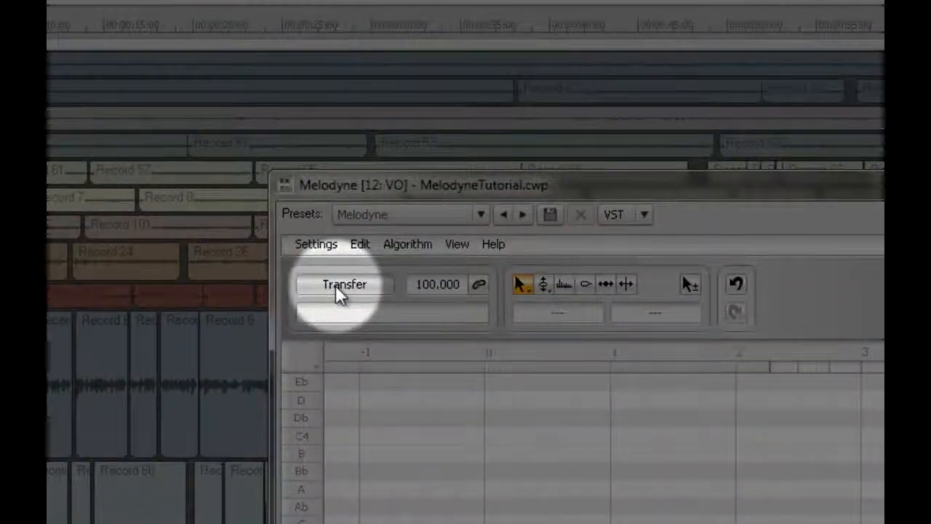
Enable Transfer in the VO track's Melodyne plug-in, play the start of the track into it and stop playback
left_click(335, 285)
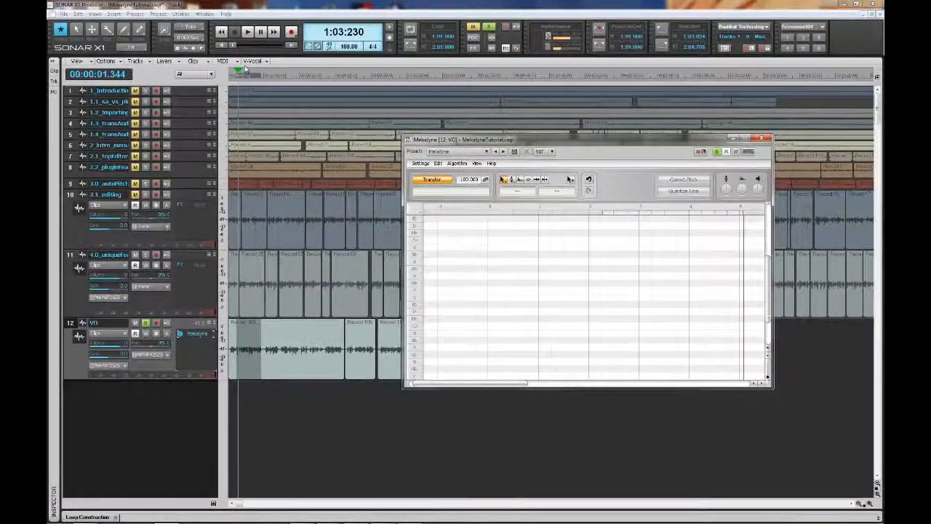
left_click(261, 29)
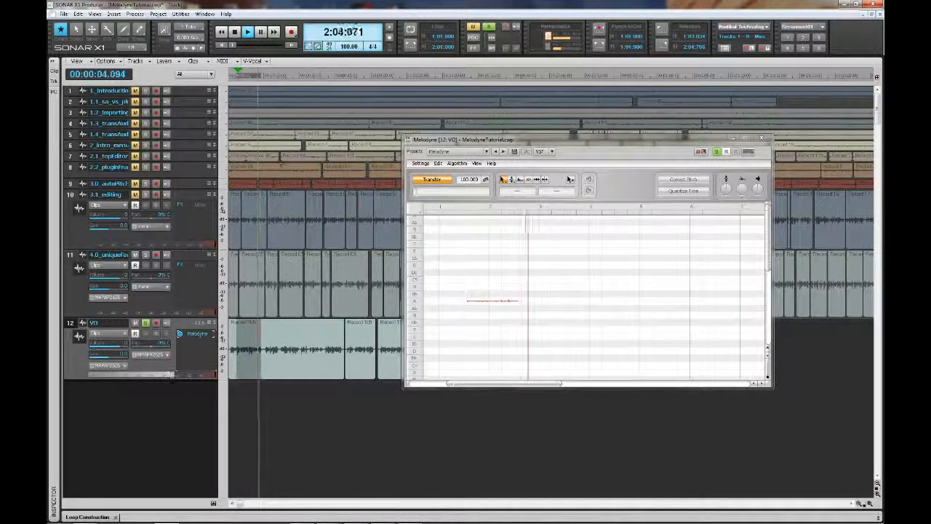
key("space")
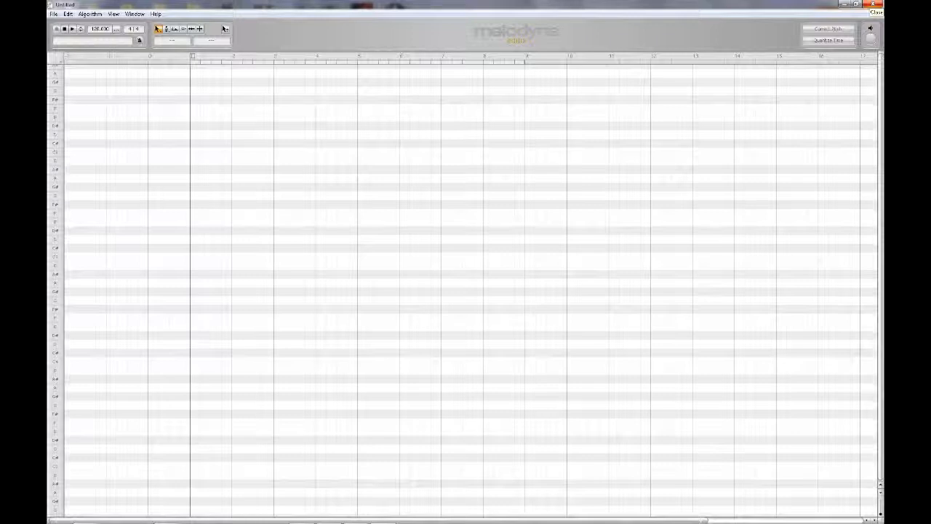
Switch to standalone Melodyne and open femaleVox1.wav from the Melodyne Tutorial folder
key("alt+f")
key("Down")
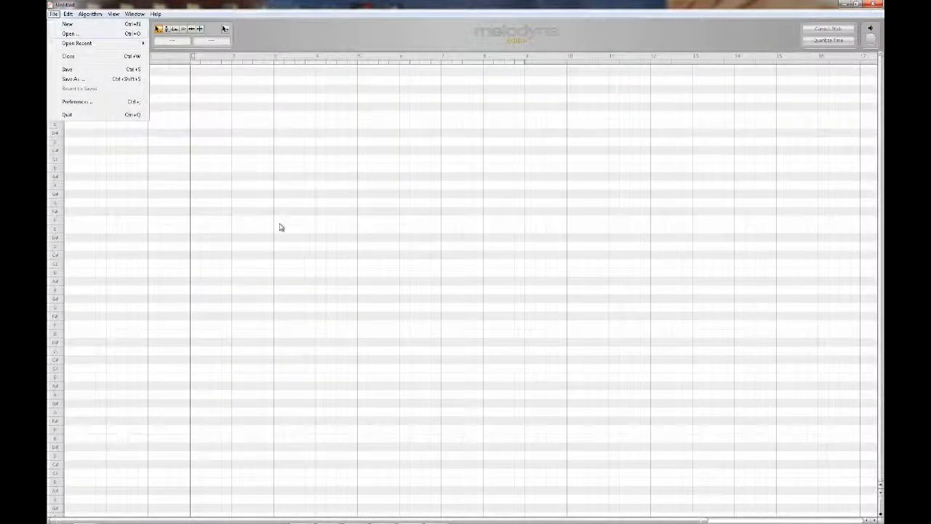
key("Return")
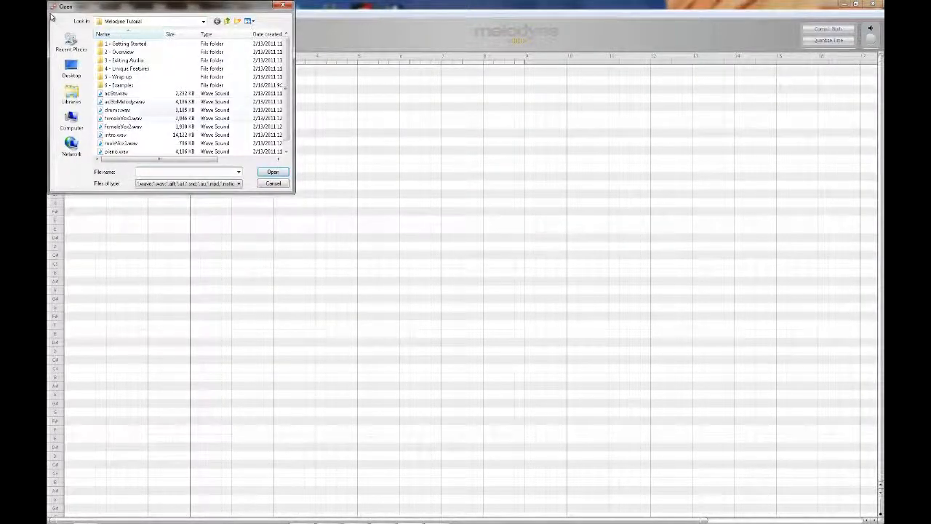
left_click(124, 118)
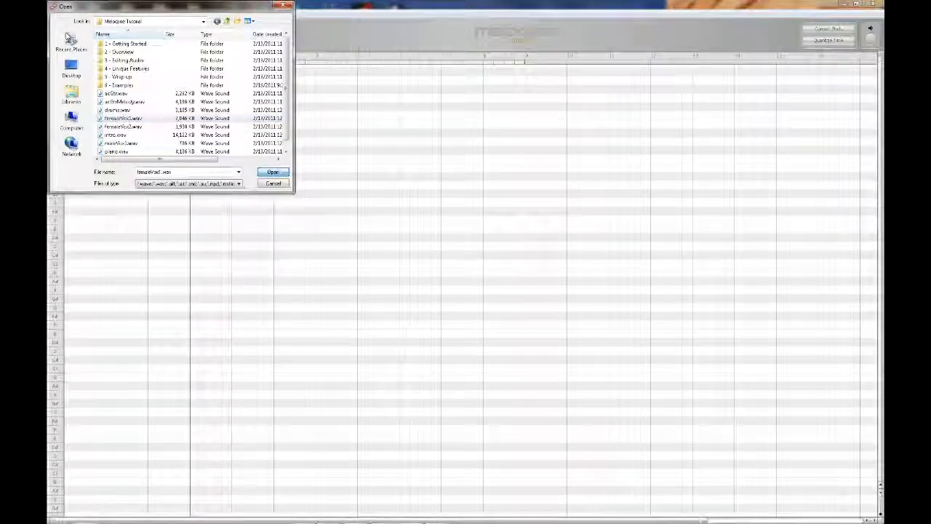
key("Return")
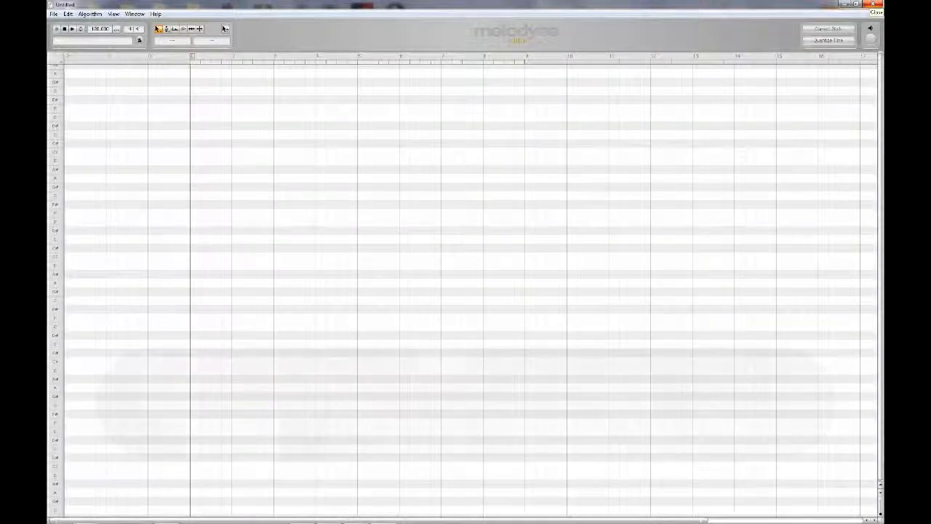
key("ctrl+o")
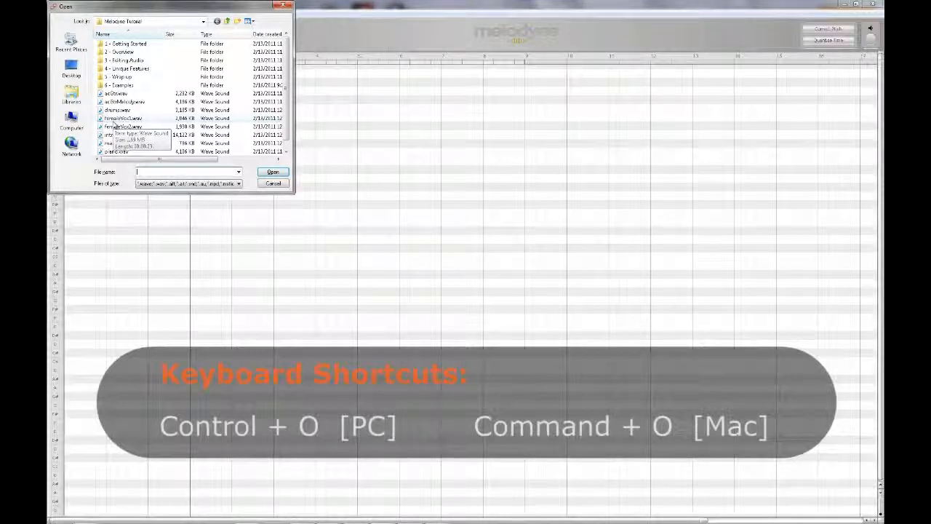
left_click(115, 119)
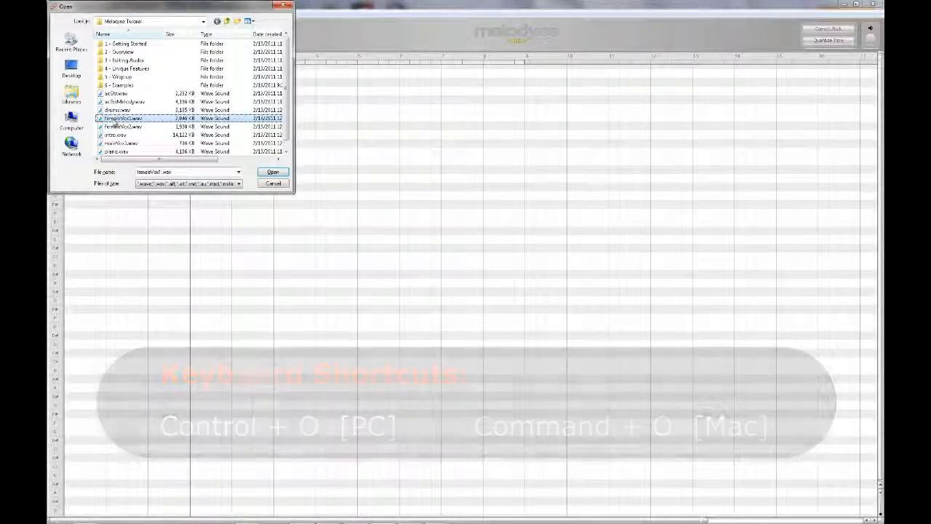
left_click(264, 184)
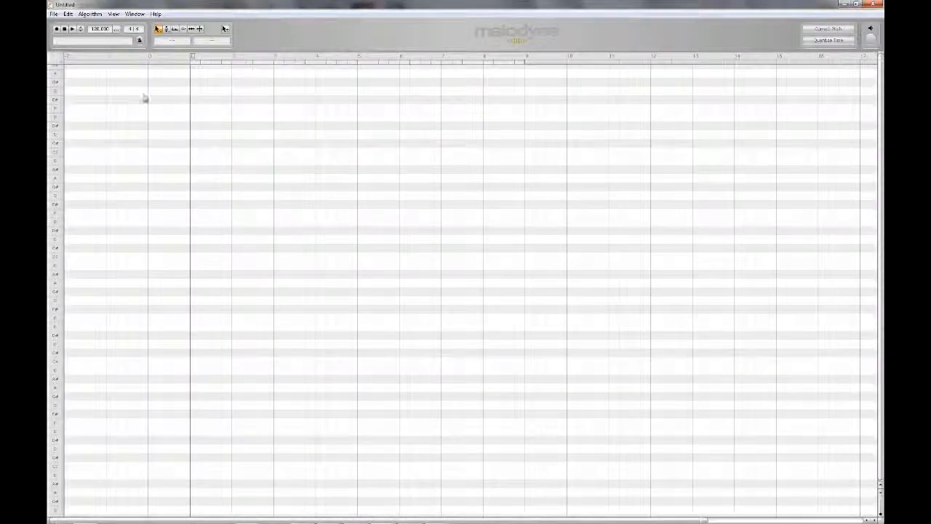
left_click(53, 15)
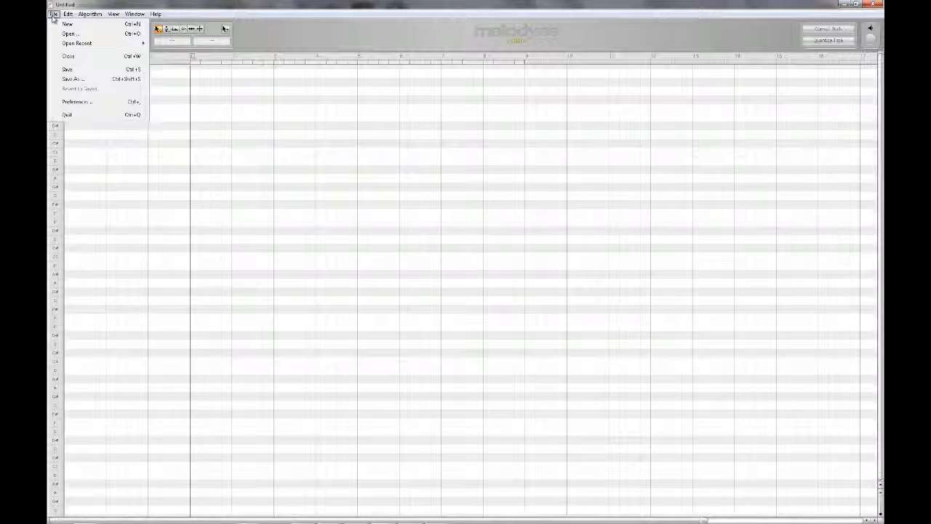
mouse_move(91, 46)
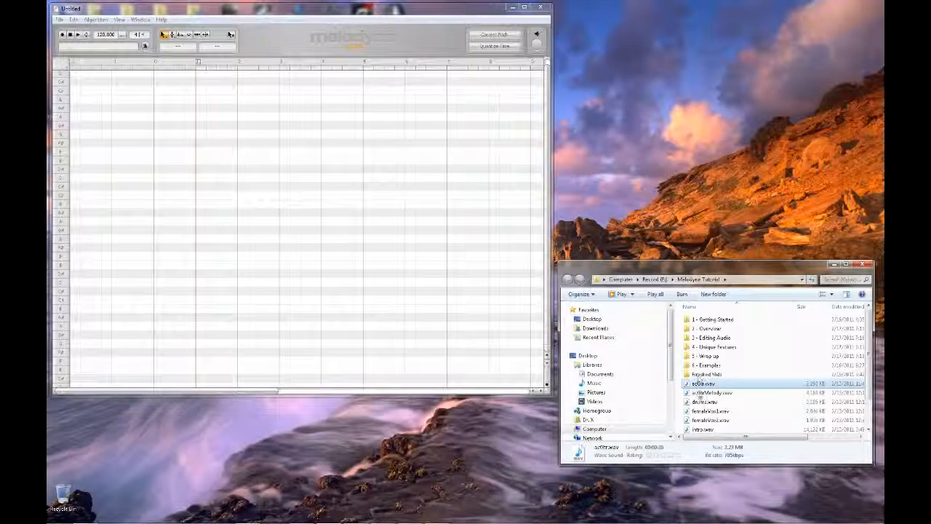
Import acGtr.wav into the empty Melodyne document directly from the Melodyne Tutorial folder window
left_click_drag(699, 380, 204, 218)
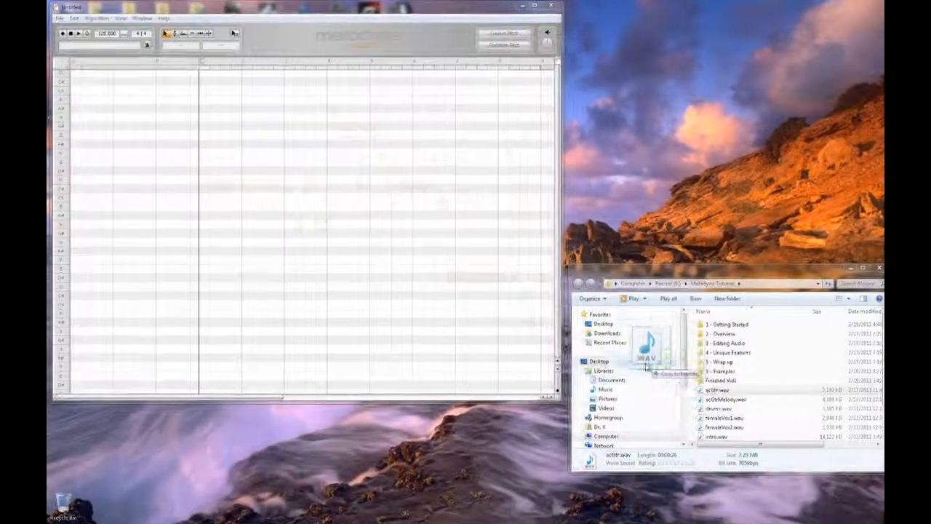
left_click_drag(637, 334, 308, 291)
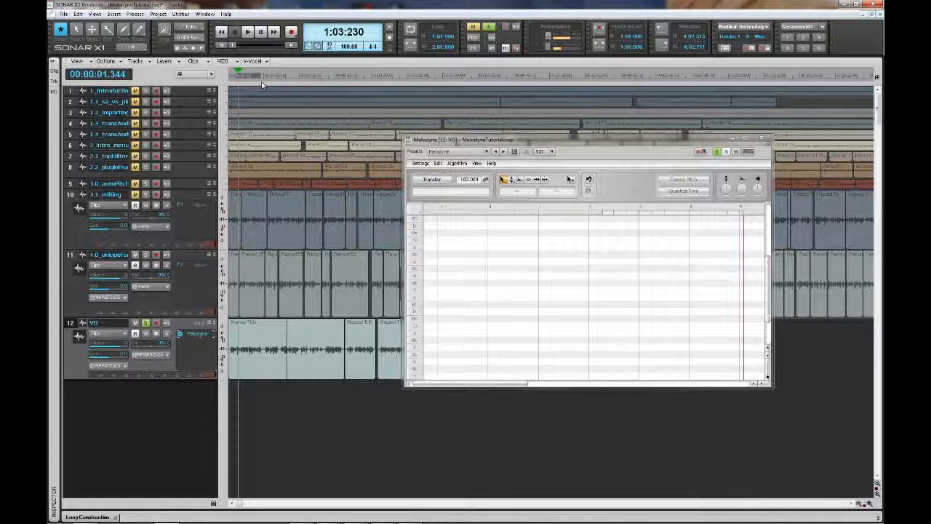
In SONAR, select a short range at the VO track's start, arm Transfer in its Melodyne plug-in, play the range and stop
left_click_drag(262, 82, 260, 81)
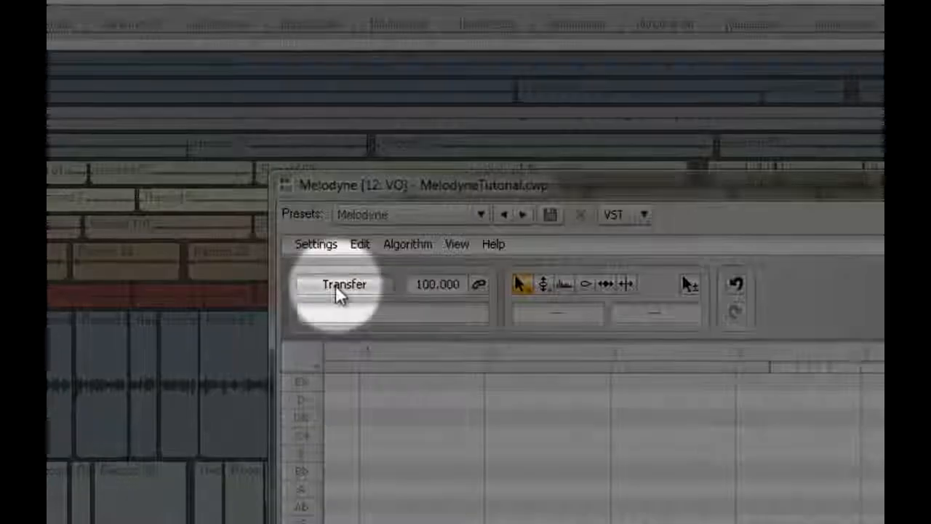
left_click(335, 284)
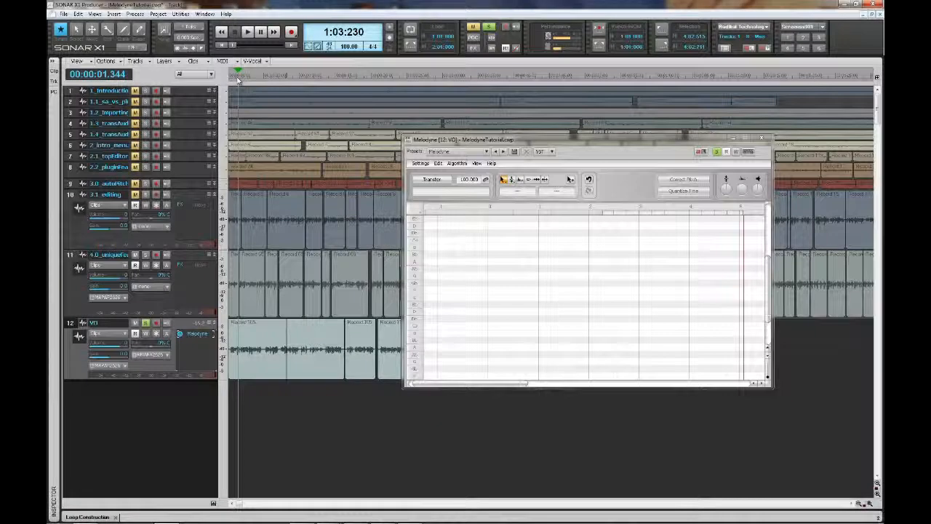
left_click_drag(260, 85, 261, 85)
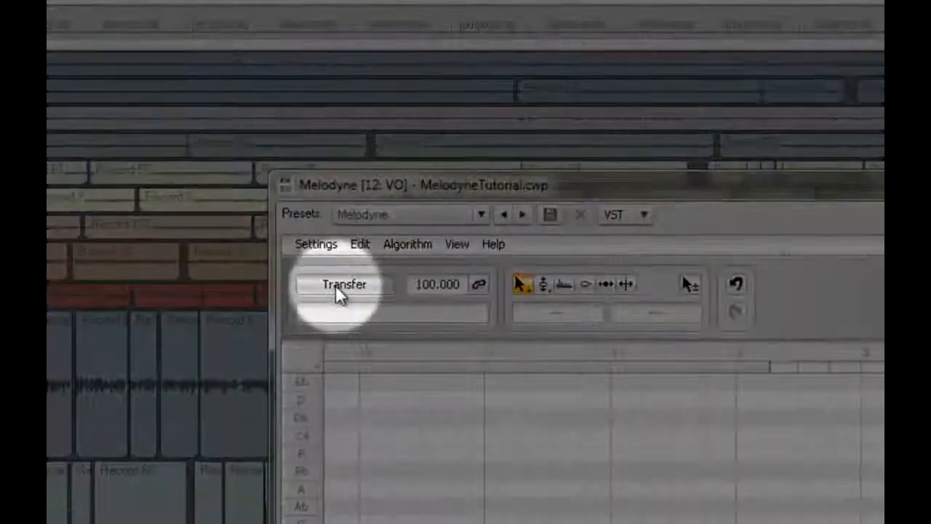
left_click(427, 179)
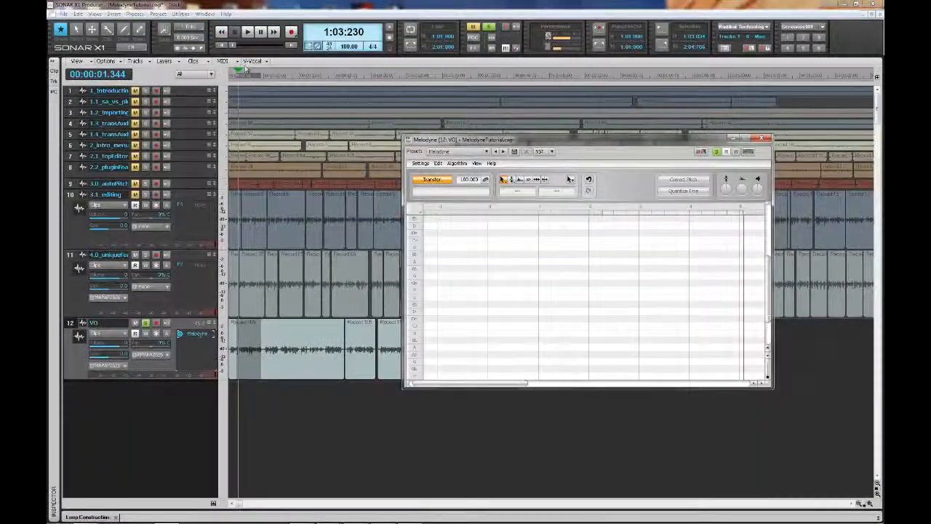
left_click(264, 9)
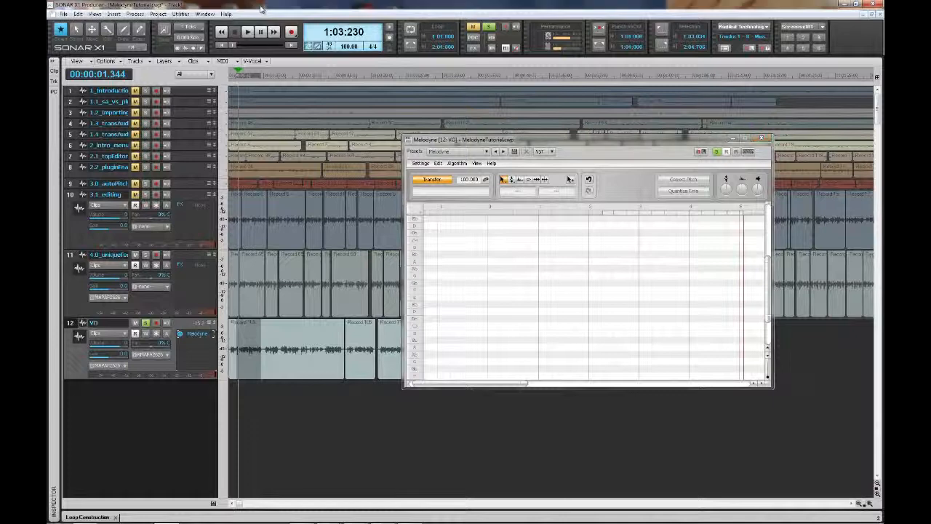
key("space")
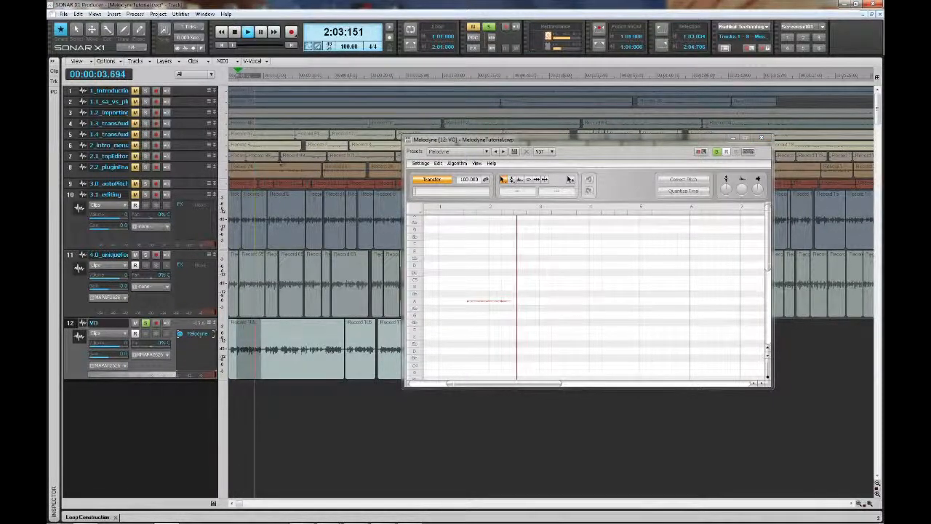
key("space")
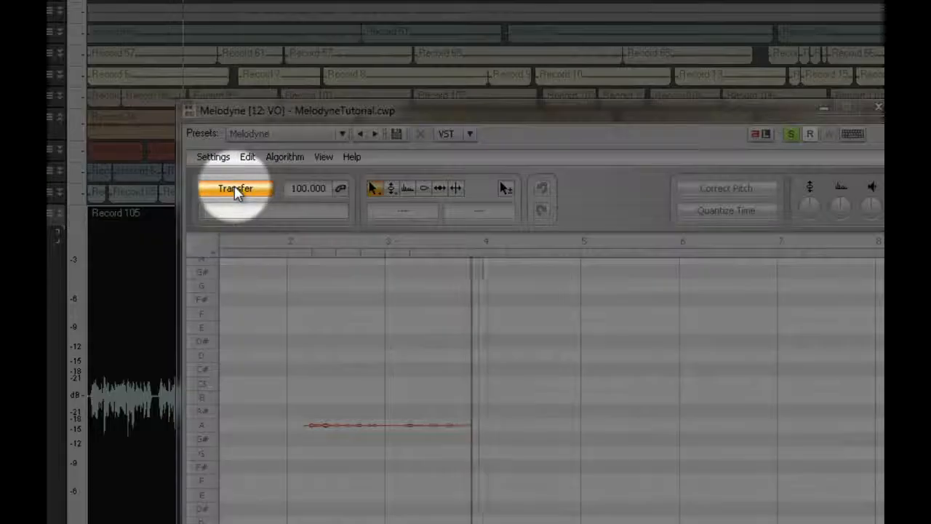
Switch off Transfer in the VO track's Melodyne plug-in to end the audio capture
left_click(235, 188)
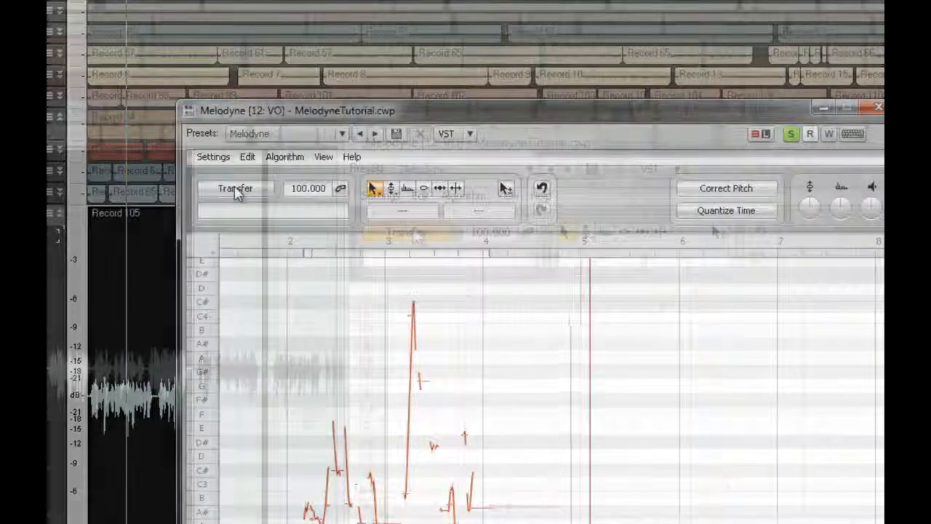
left_click(234, 189)
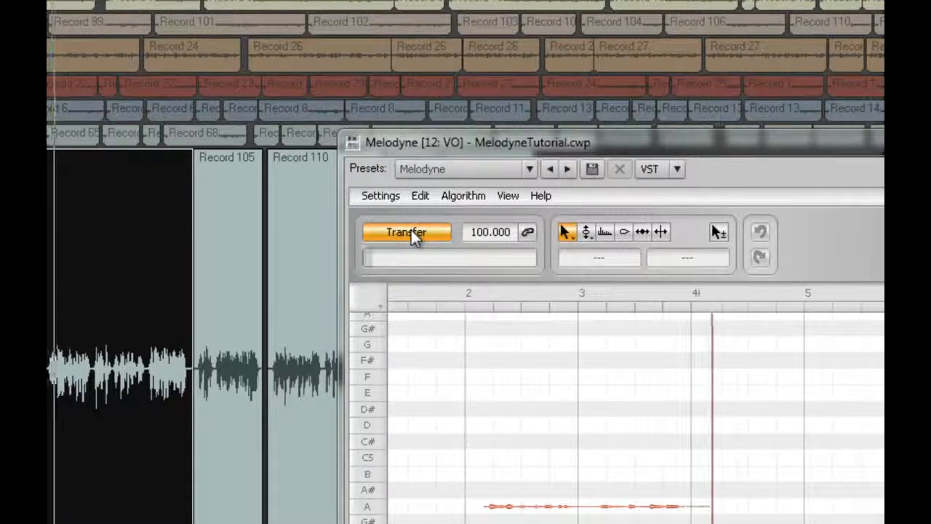
left_click(410, 233)
left_click(411, 232)
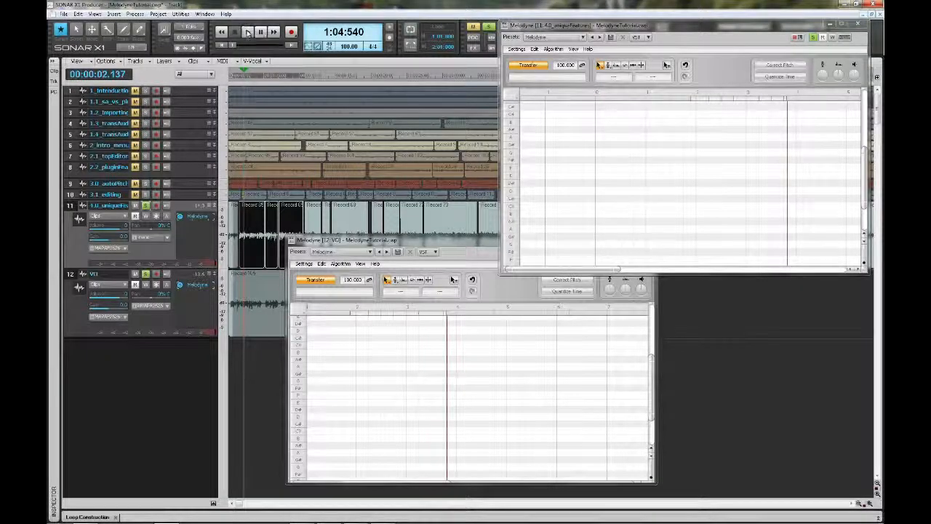
Play the 4.0_uniqueFeatures and VO tracks to transfer both into their Melodyne plug-ins at once, and stop playback
left_click(247, 32)
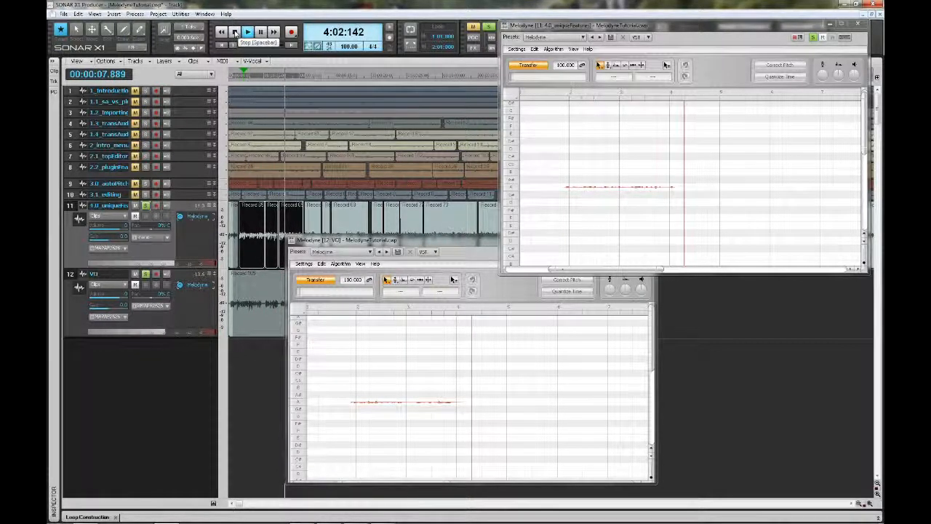
left_click(234, 33)
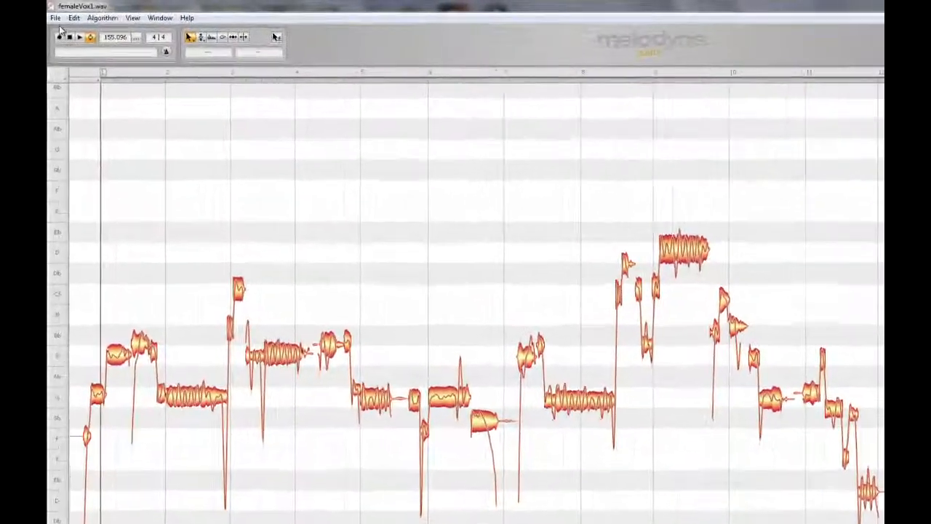
Start saving femaleVox1.wav as a new file in standalone Melodyne, review the available formats and choose the .mpd type
left_click(56, 18)
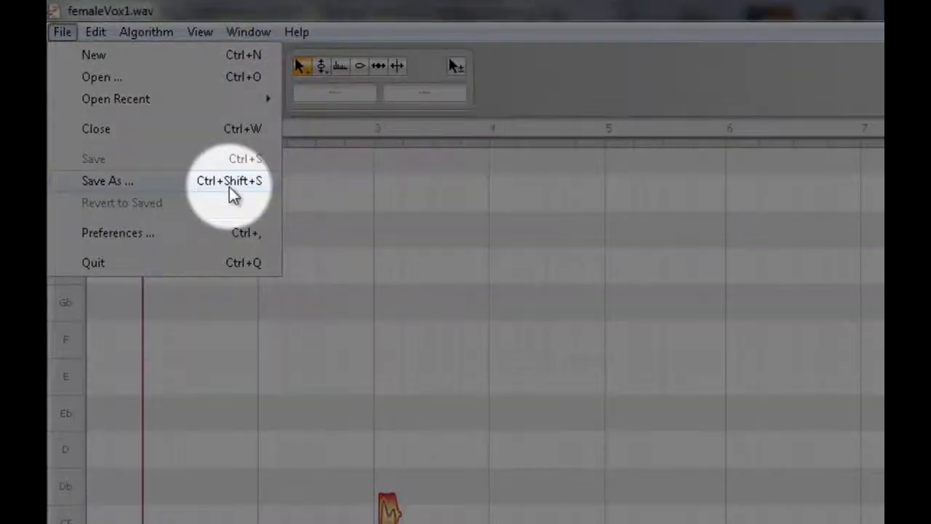
left_click(229, 187)
left_click(488, 435)
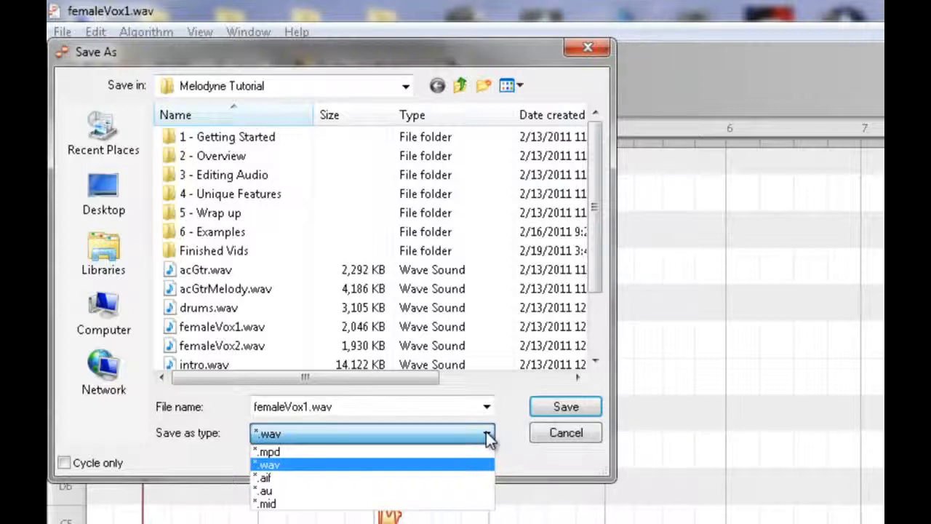
left_click(487, 435)
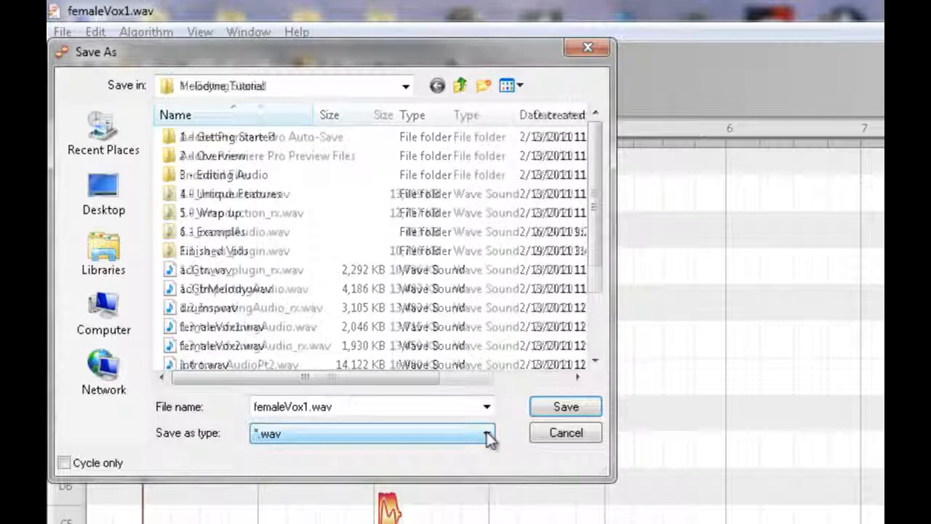
left_click(487, 435)
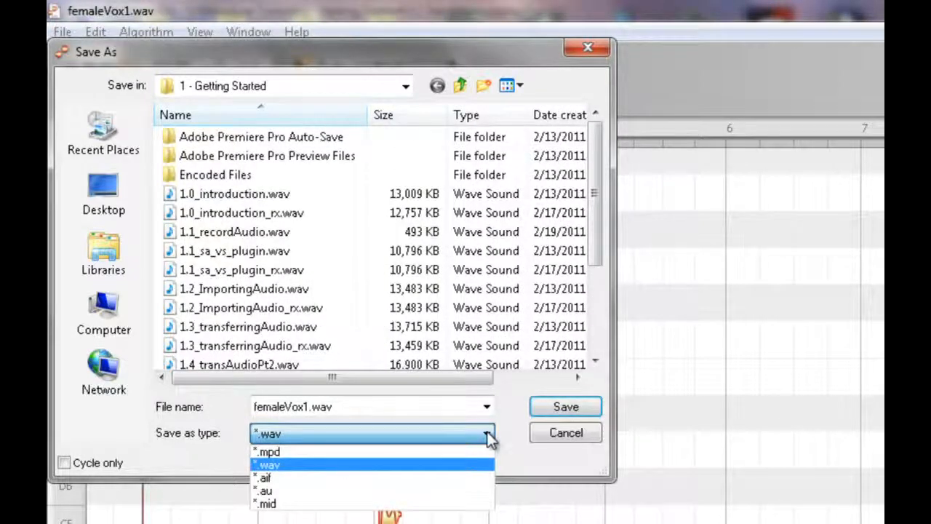
left_click(354, 452)
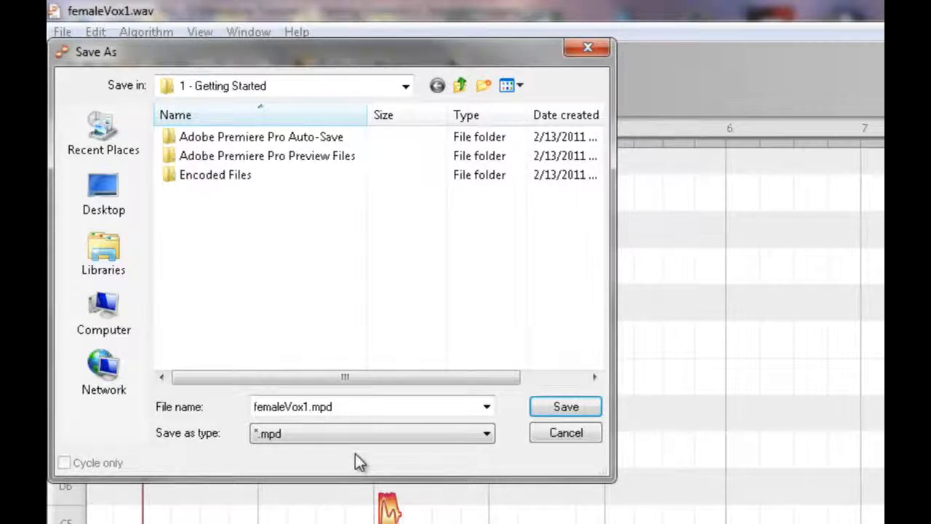
Change the save format to .mid and limit the saved file to the cycle range only
left_click(485, 433)
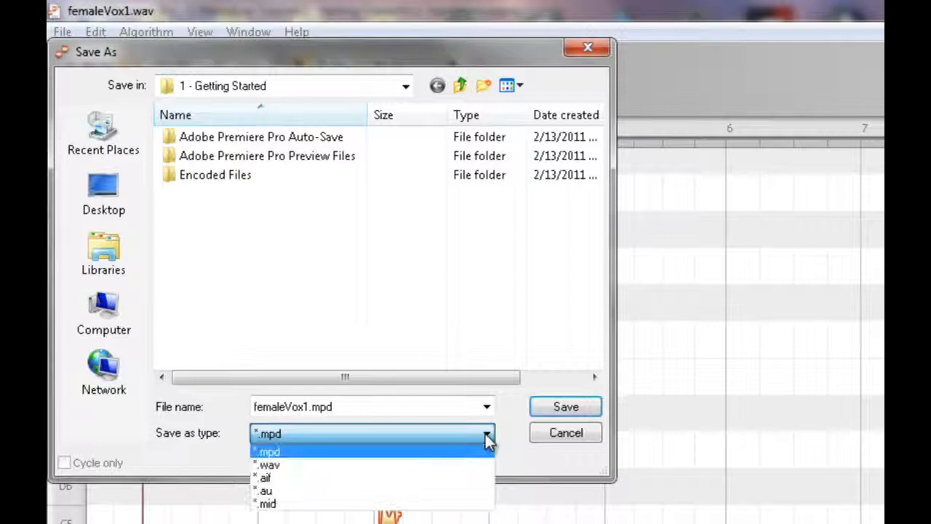
left_click(444, 504)
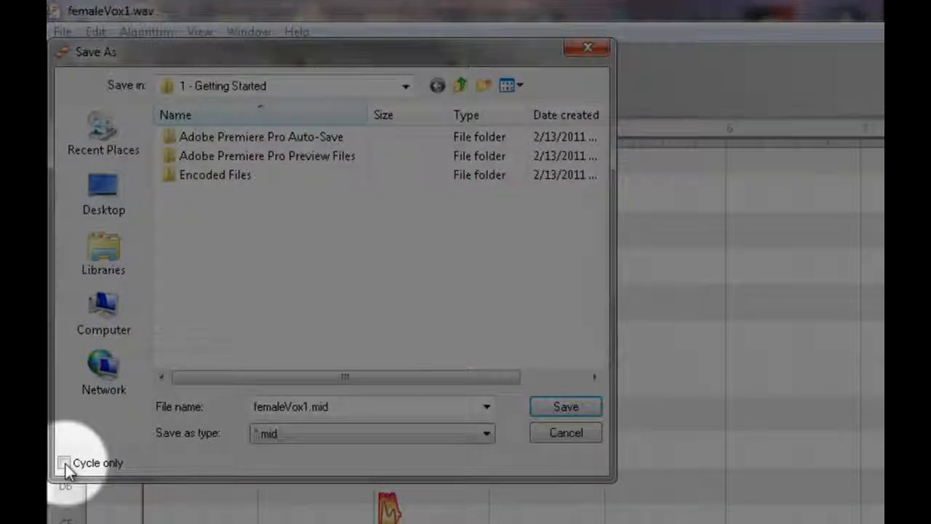
left_click(66, 464)
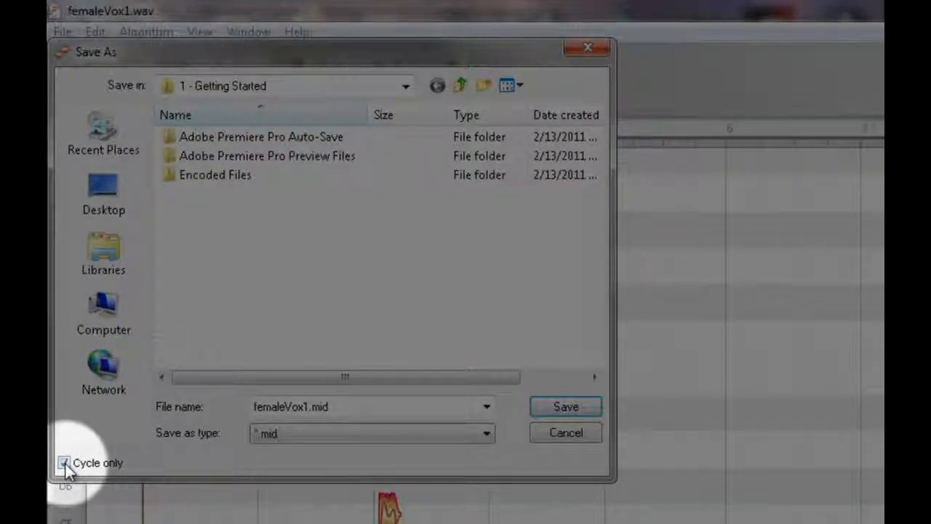